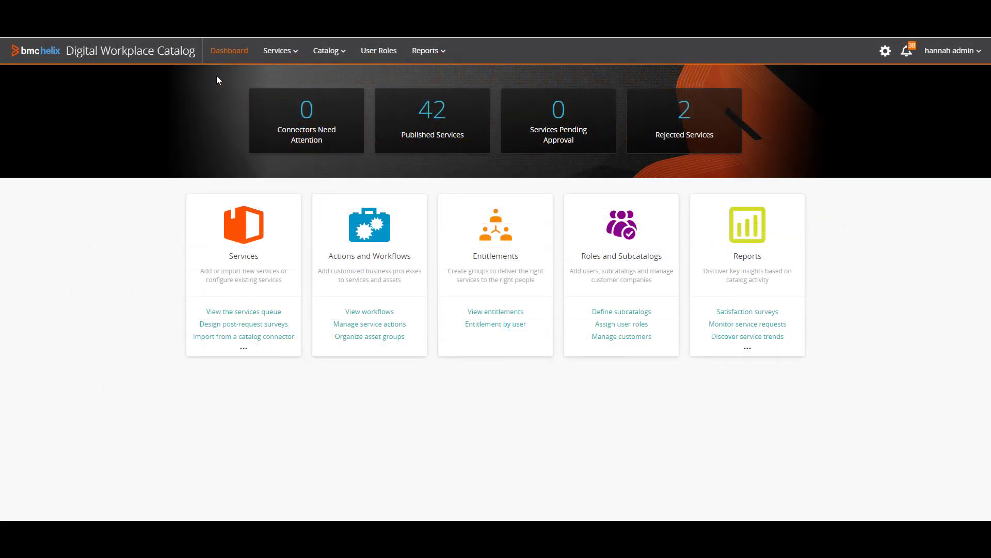
From Services > Services, open the Service Options panel for the Order Docking Station service.
{"action": "left_click", "coordinate": [273, 56]}
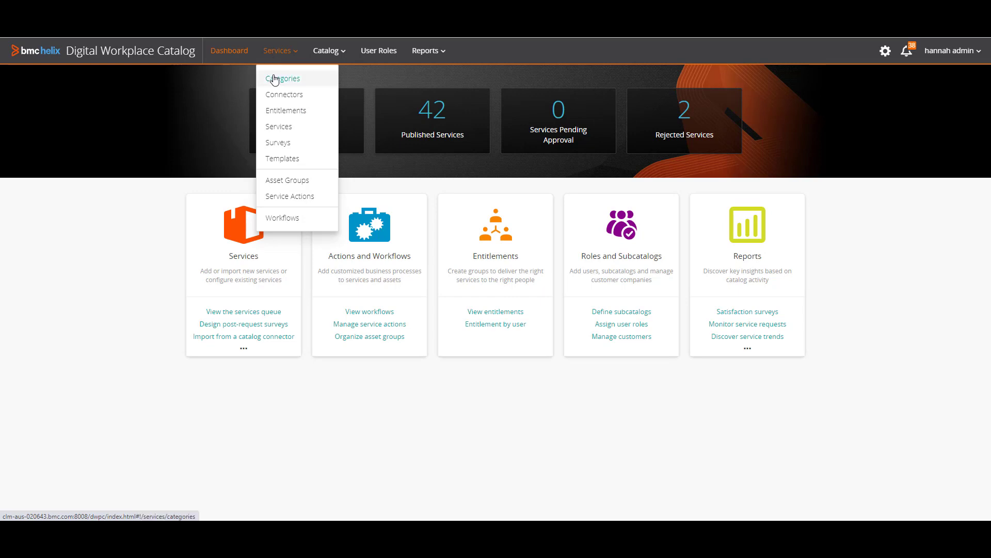
{"action": "left_click", "coordinate": [278, 129]}
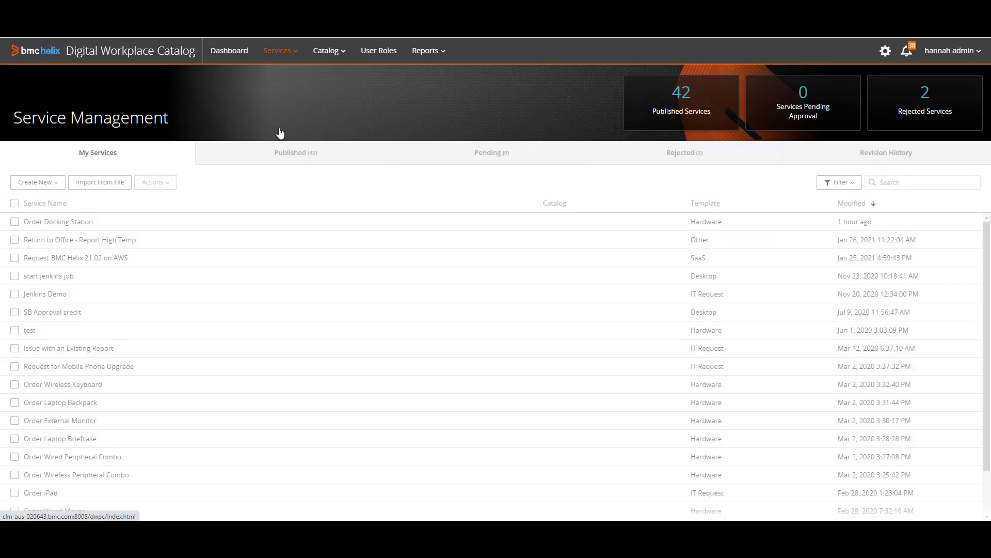
{"action": "left_click", "coordinate": [77, 223]}
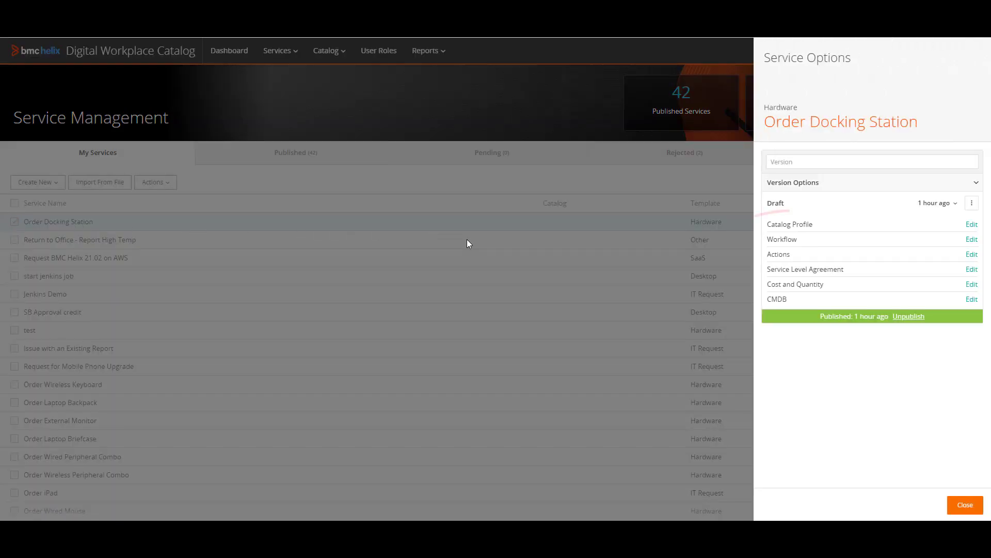
{"action": "left_click", "coordinate": [972, 226]}
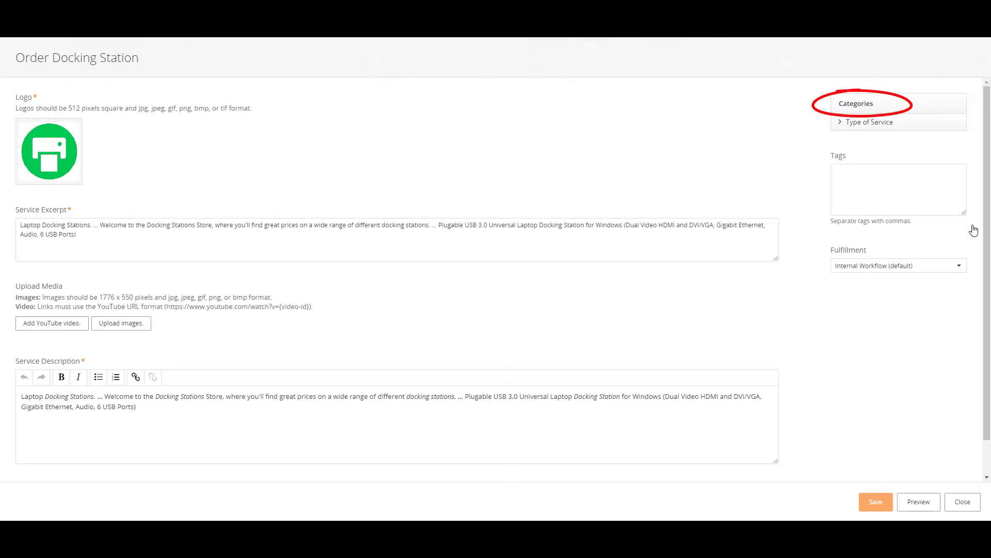
{"action": "left_click", "coordinate": [839, 126]}
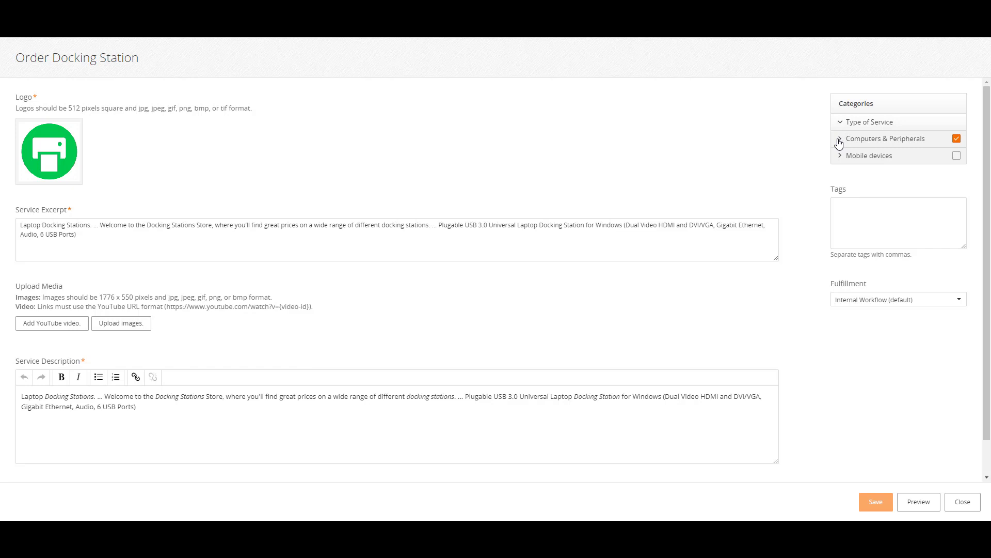
{"action": "left_click", "coordinate": [839, 142]}
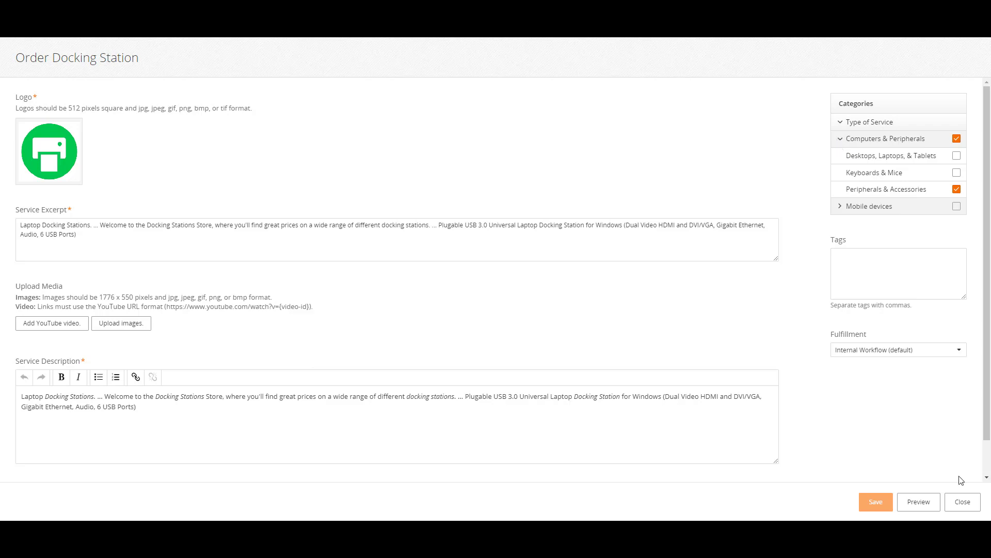
Close the Order Docking Station profile and options panel, then open Services > Categories.
{"action": "left_click", "coordinate": [970, 501]}
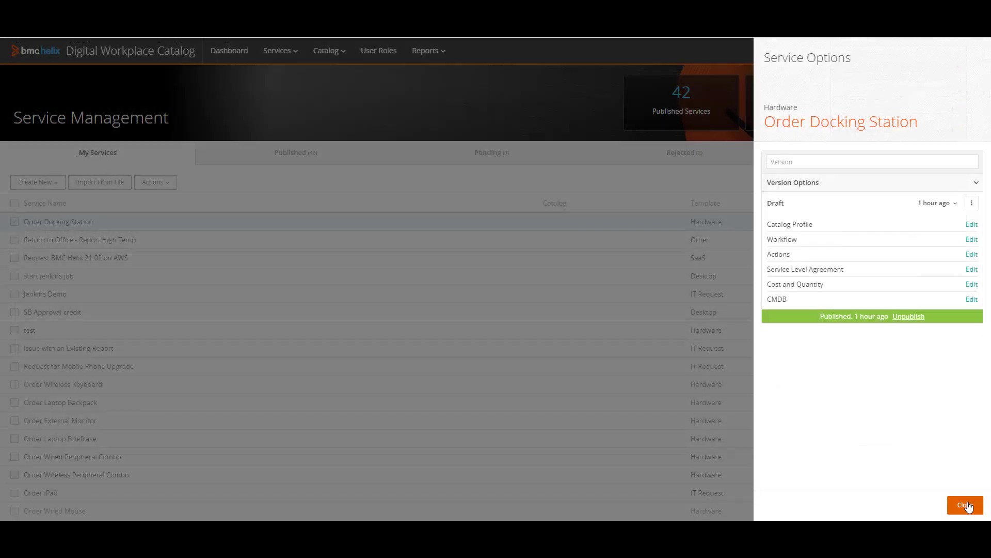
{"action": "left_click", "coordinate": [970, 505]}
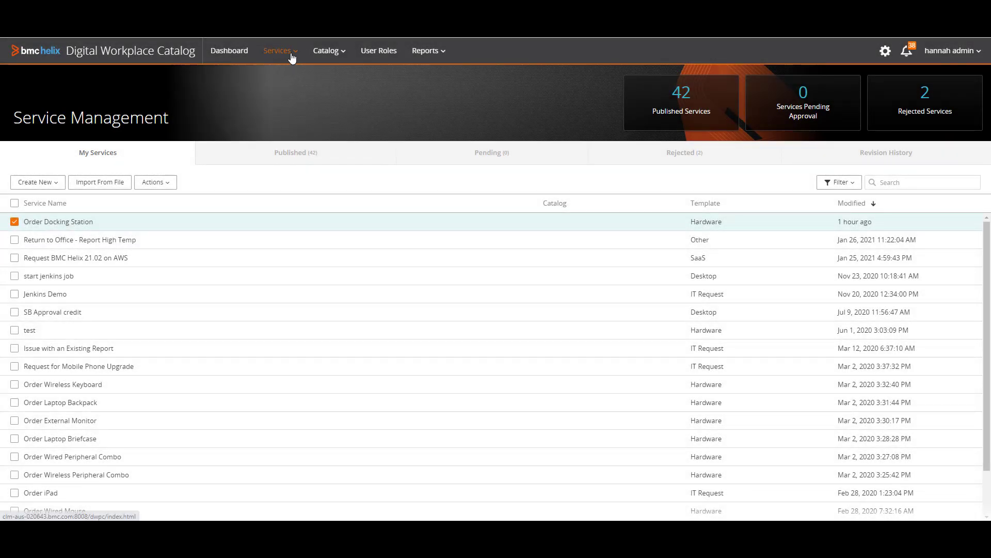
{"action": "left_click", "coordinate": [290, 51]}
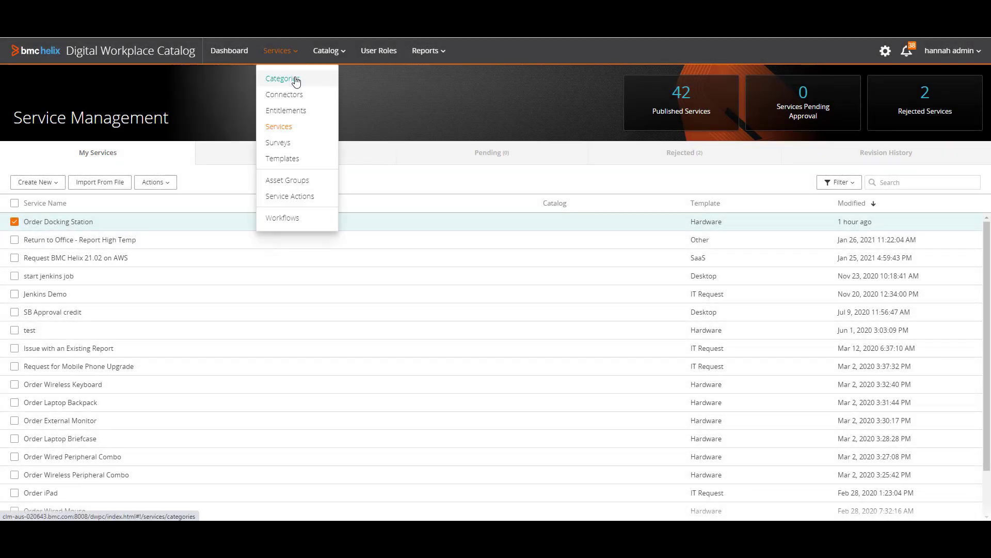
{"action": "left_click", "coordinate": [296, 82]}
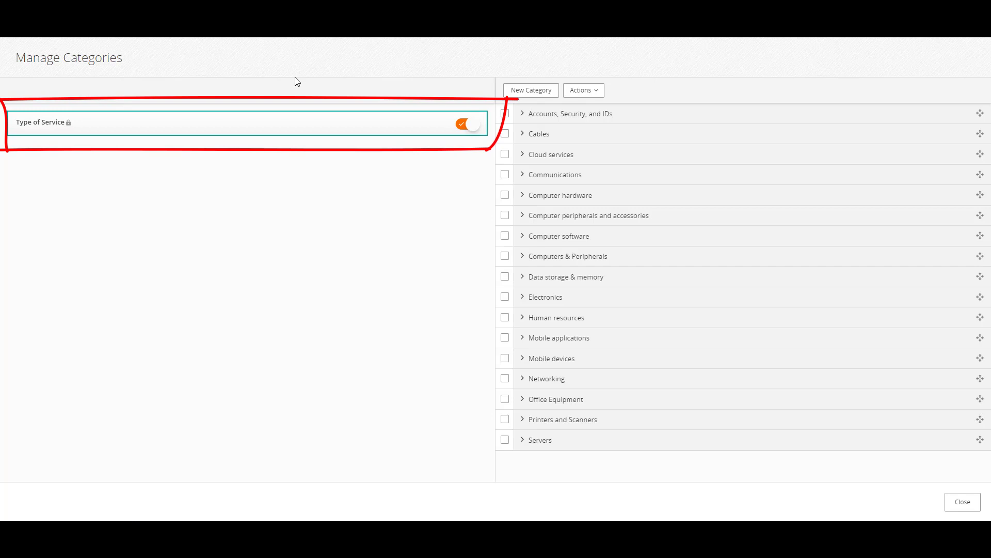
Expand Accounts, Security, and IDs and Access requests to explore, then collapse them again.
{"action": "left_click", "coordinate": [523, 116]}
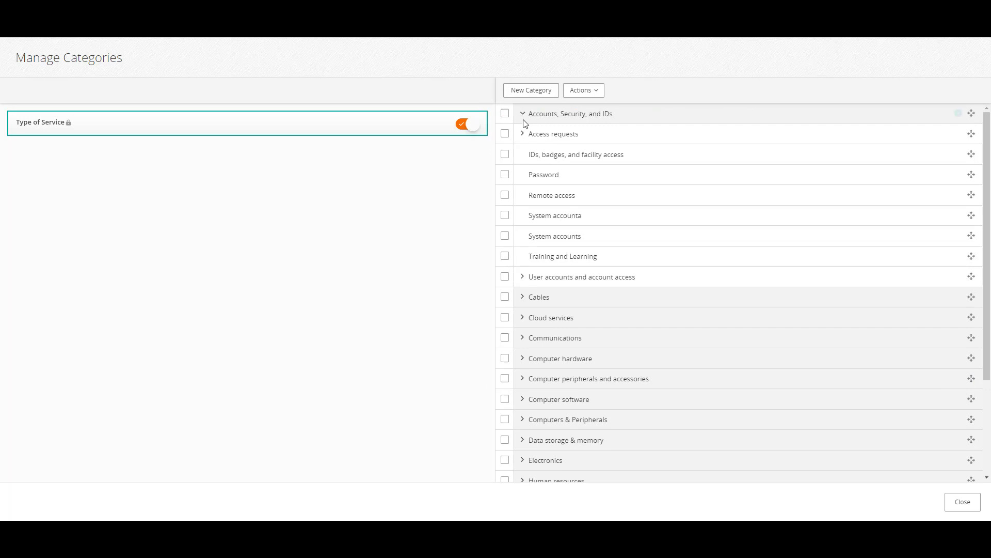
{"action": "left_click", "coordinate": [523, 136]}
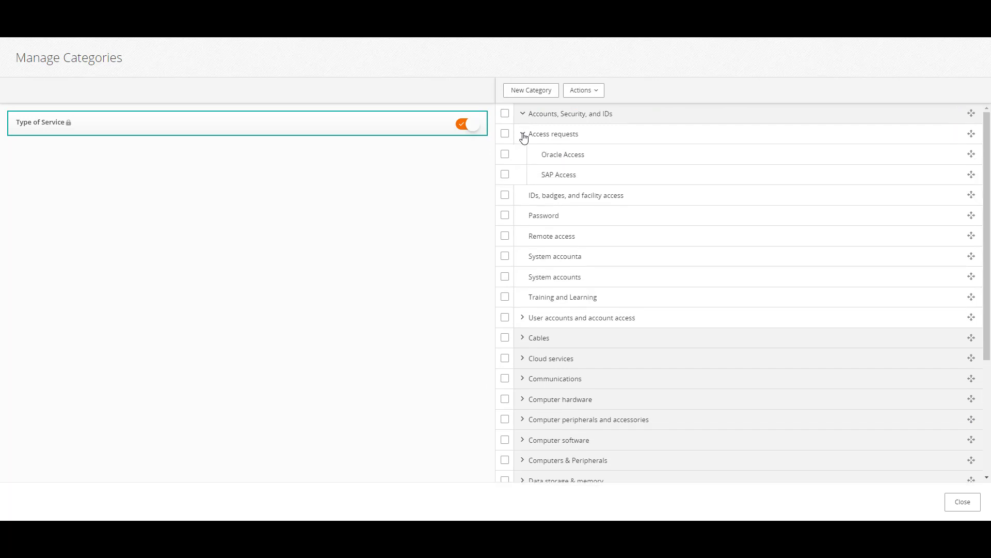
{"action": "left_click", "coordinate": [523, 135]}
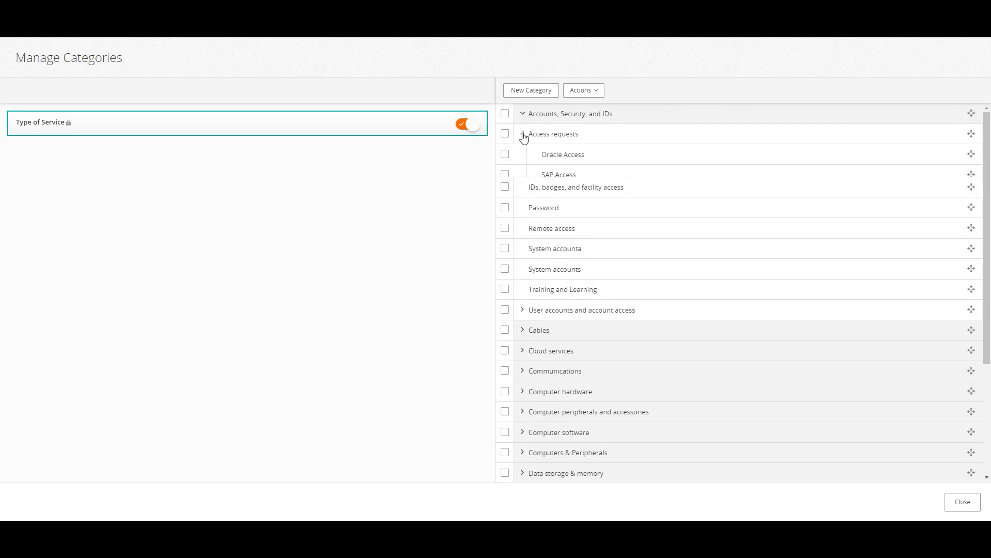
{"action": "left_click", "coordinate": [523, 114]}
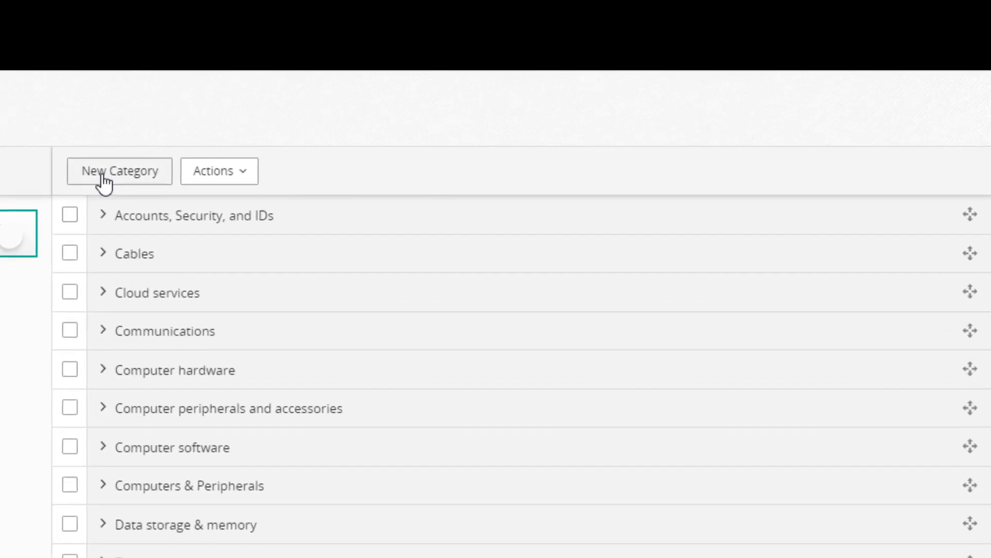
Create a new top-level category named 'Business Services' under Type of Service.
{"action": "left_click", "coordinate": [104, 182]}
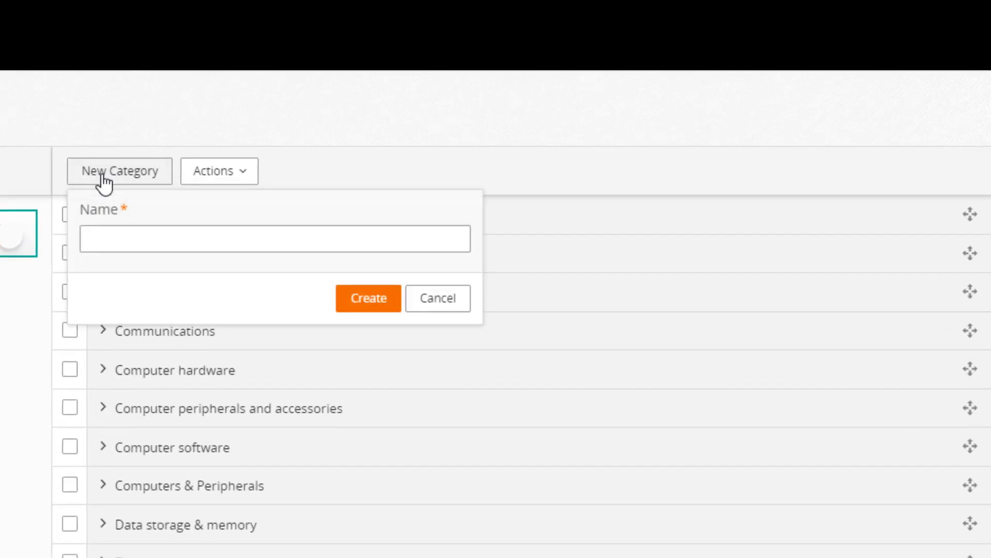
{"action": "type", "text": "Bus"}
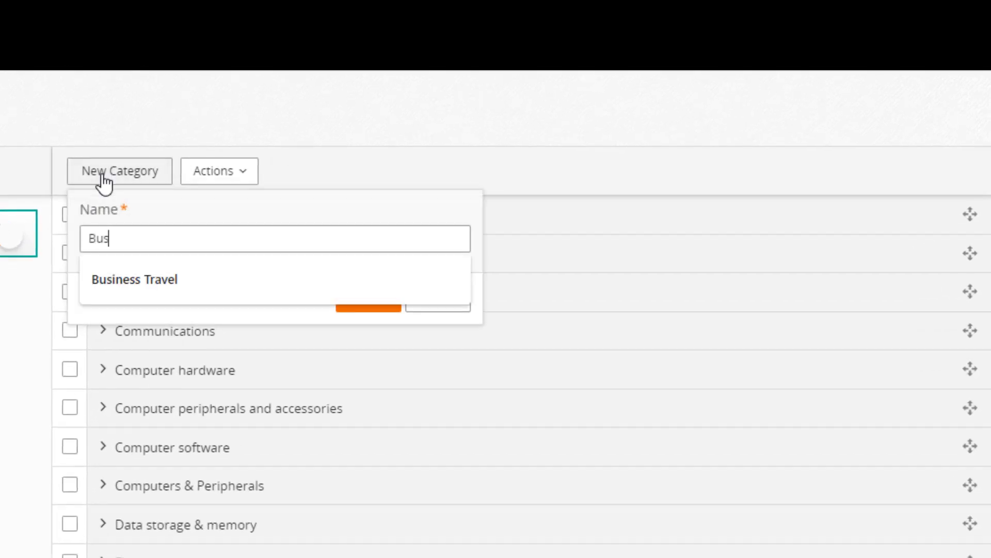
{"action": "type", "text": "iness Services"}
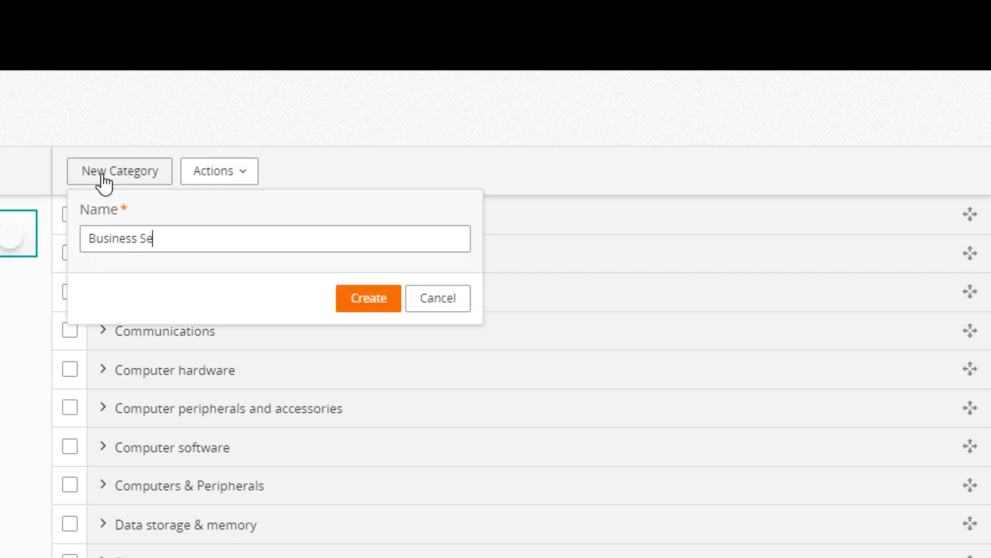
{"action": "left_click", "coordinate": [354, 303]}
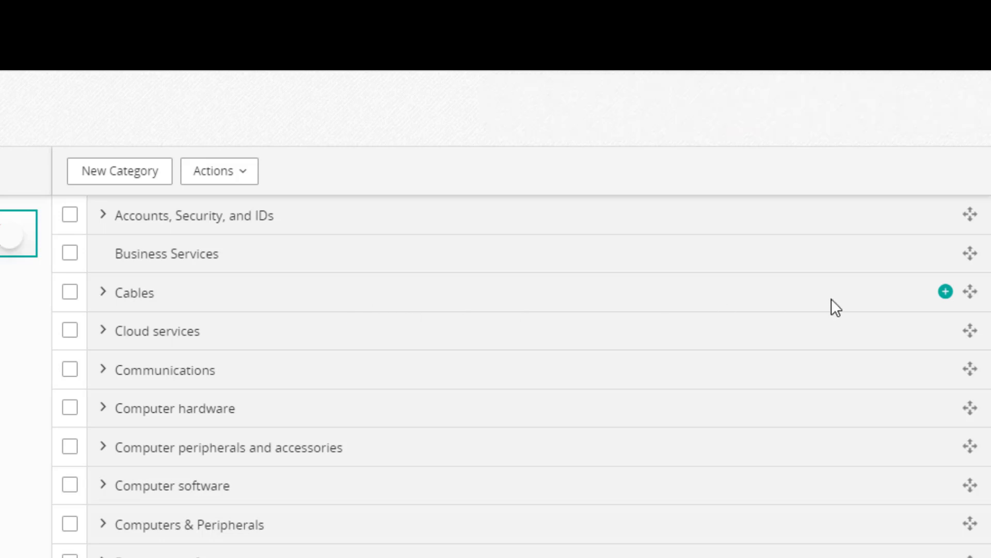
Add a 'Business Travel' child category under Business Services using the name suggestion.
{"action": "mouse_move", "coordinate": [930, 264]}
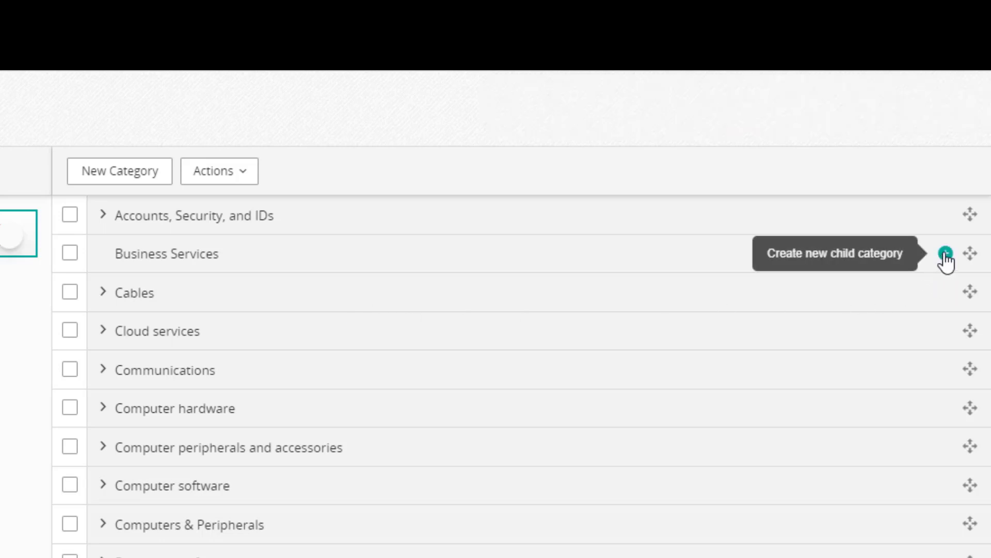
{"action": "left_click", "coordinate": [945, 254]}
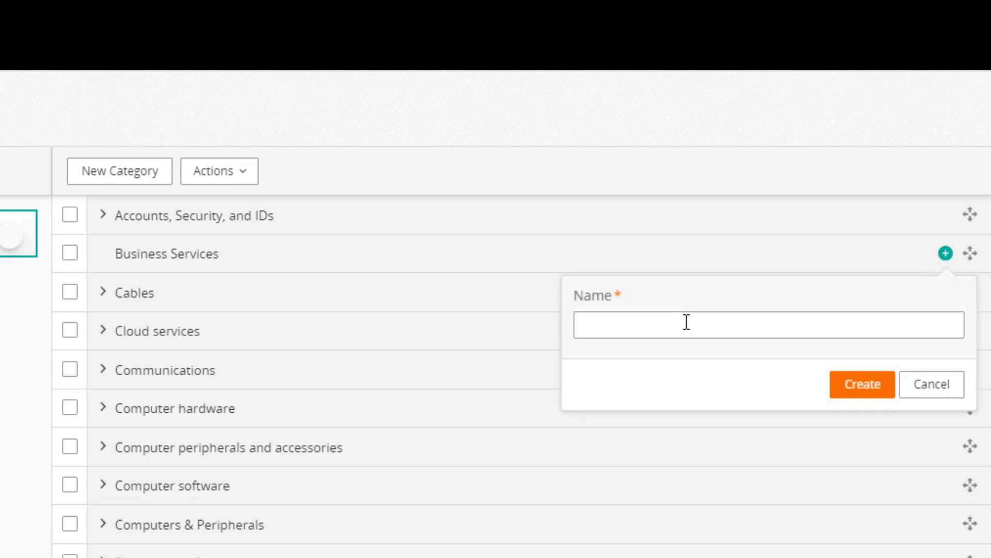
{"action": "type", "text": "Bu"}
{"action": "key", "text": "Down"}
{"action": "key", "text": "Return"}
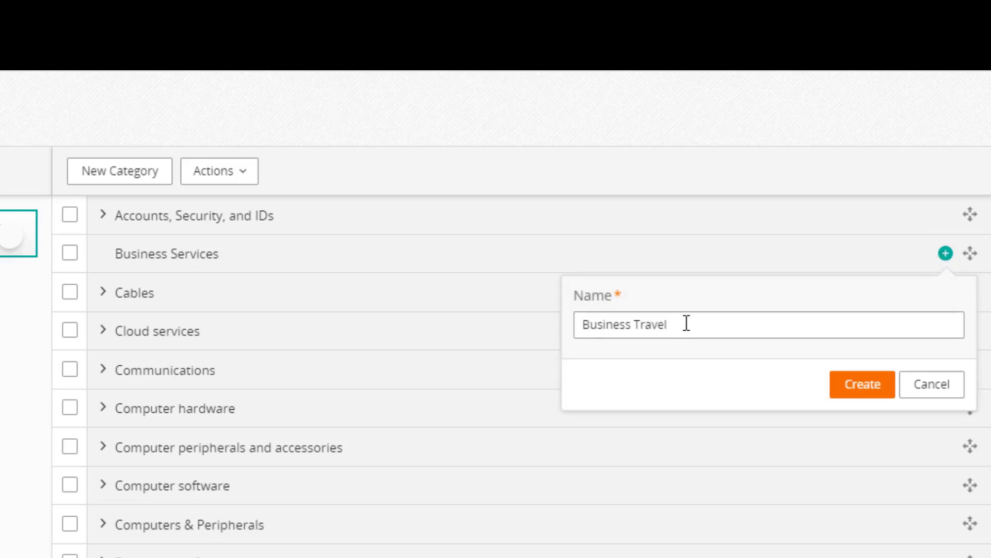
{"action": "key", "text": "Return"}
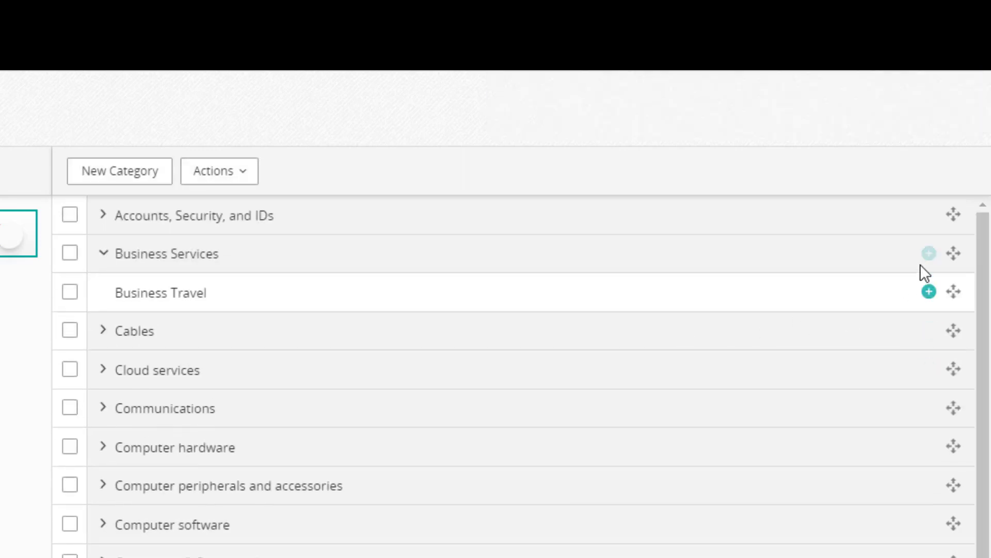
Add a second child category 'Travel Documentation' under Business Services.
{"action": "left_click", "coordinate": [931, 256]}
{"action": "type", "text": "Travel Documentation"}
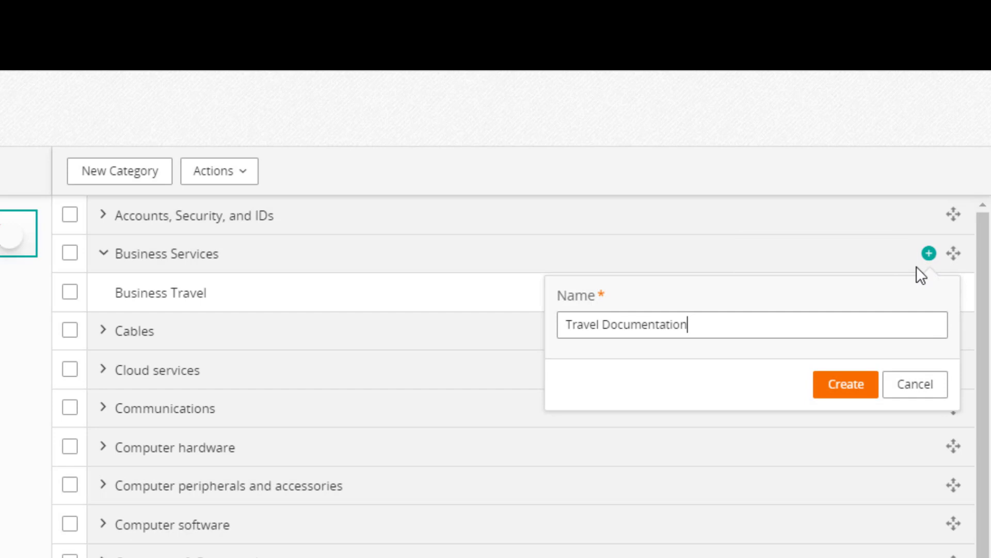
{"action": "left_click", "coordinate": [847, 385]}
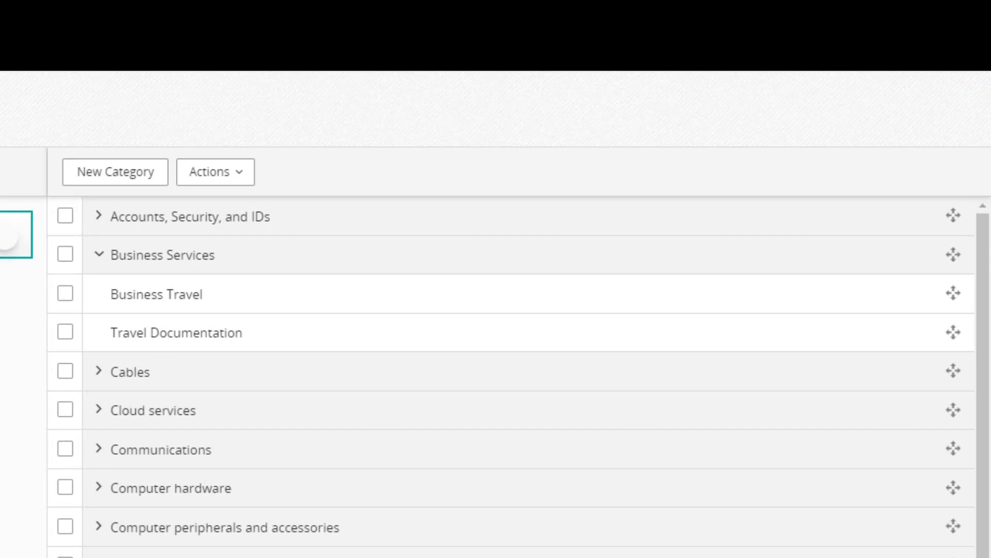
Create child categories 'Car Rental' and 'Hotel Booking' under Business Travel.
{"action": "mouse_move", "coordinate": [166, 287]}
{"action": "left_click", "coordinate": [929, 293]}
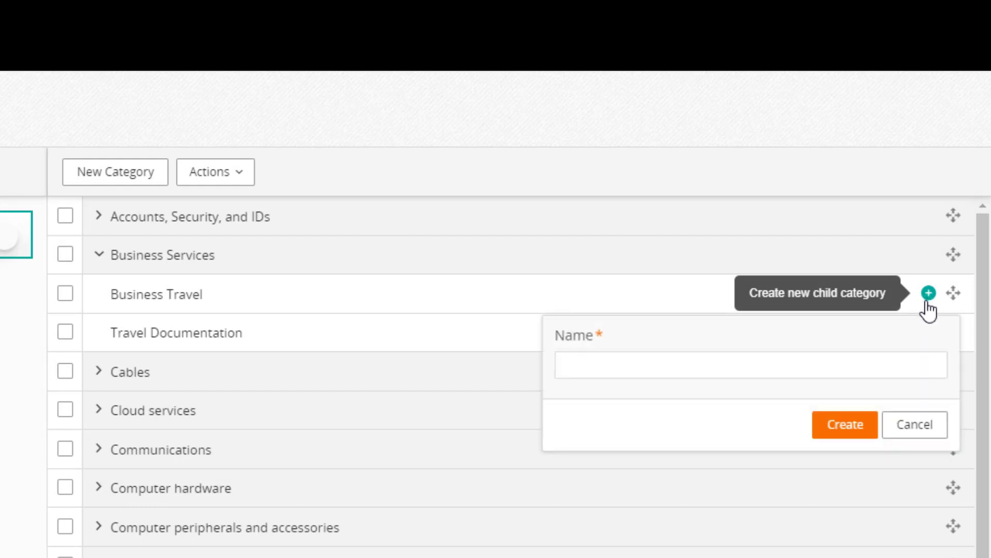
{"action": "type", "text": "Car Rental"}
{"action": "left_click", "coordinate": [849, 435]}
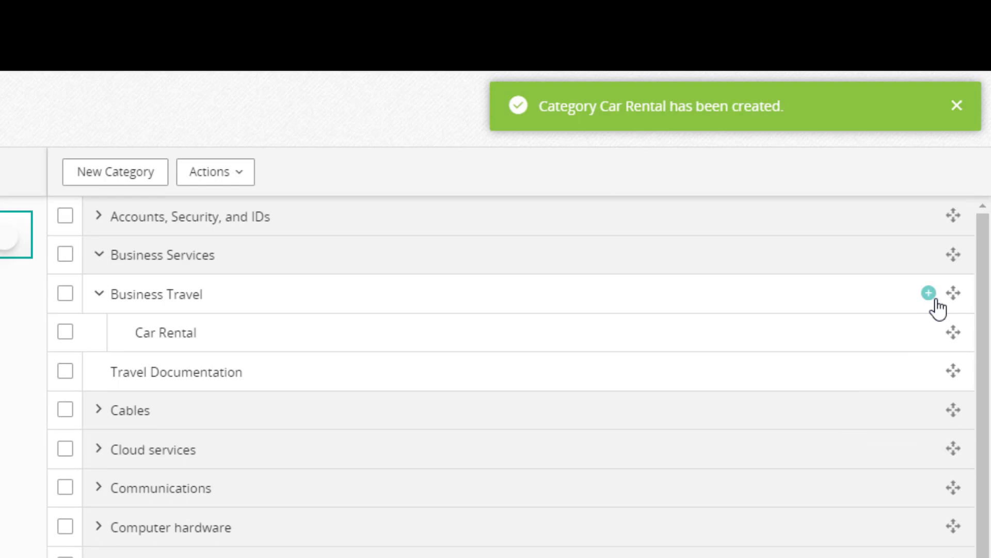
{"action": "left_click", "coordinate": [935, 299]}
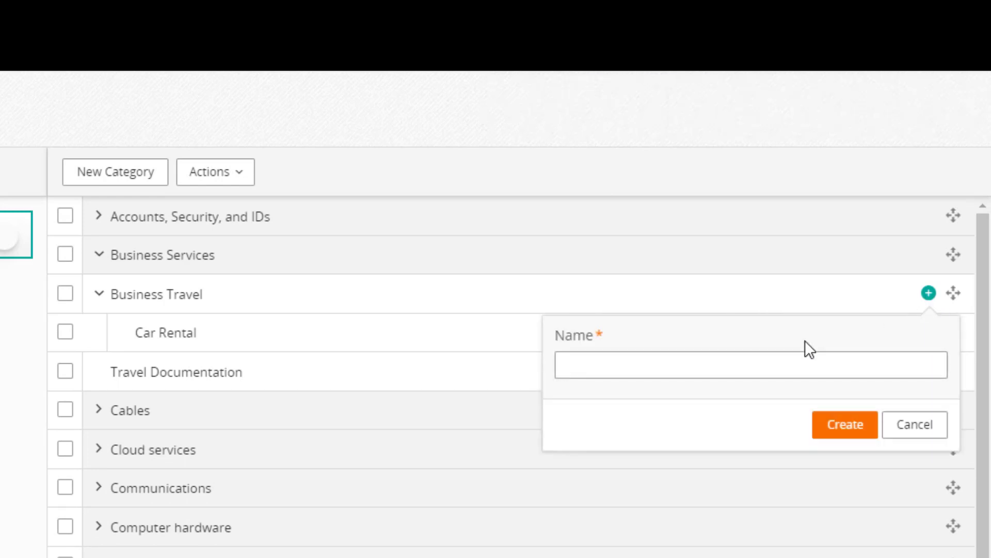
{"action": "type", "text": "Hotel Booking"}
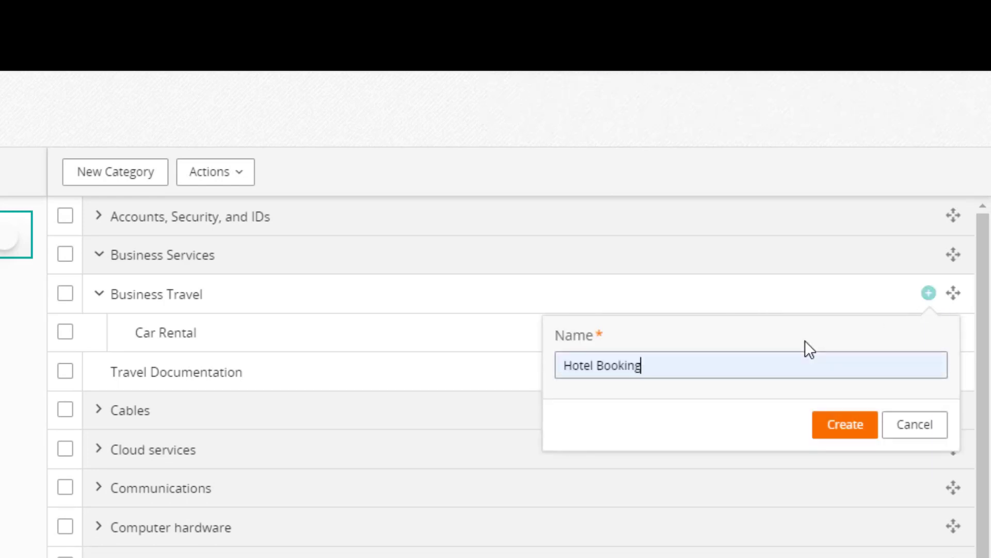
{"action": "left_click", "coordinate": [844, 429]}
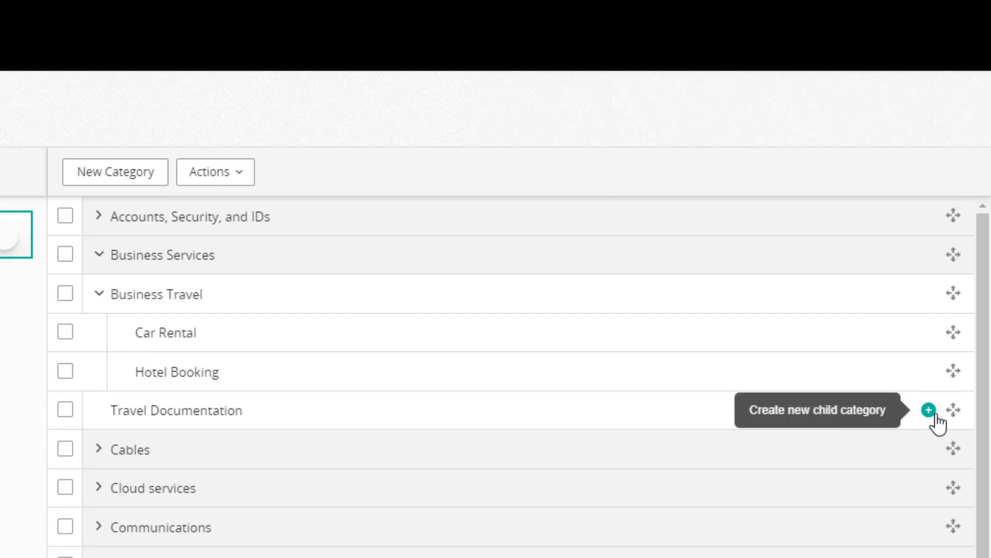
Create child categories 'Passports' and 'Vysas' under Travel Documentation.
{"action": "left_click", "coordinate": [935, 415]}
{"action": "left_click", "coordinate": [723, 476]}
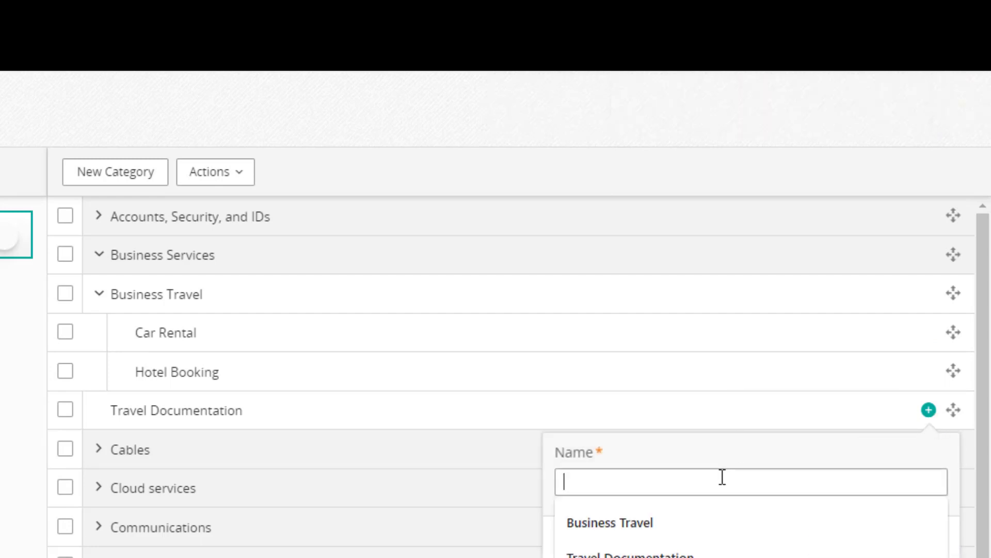
{"action": "type", "text": "Passports"}
{"action": "left_click", "coordinate": [842, 541]}
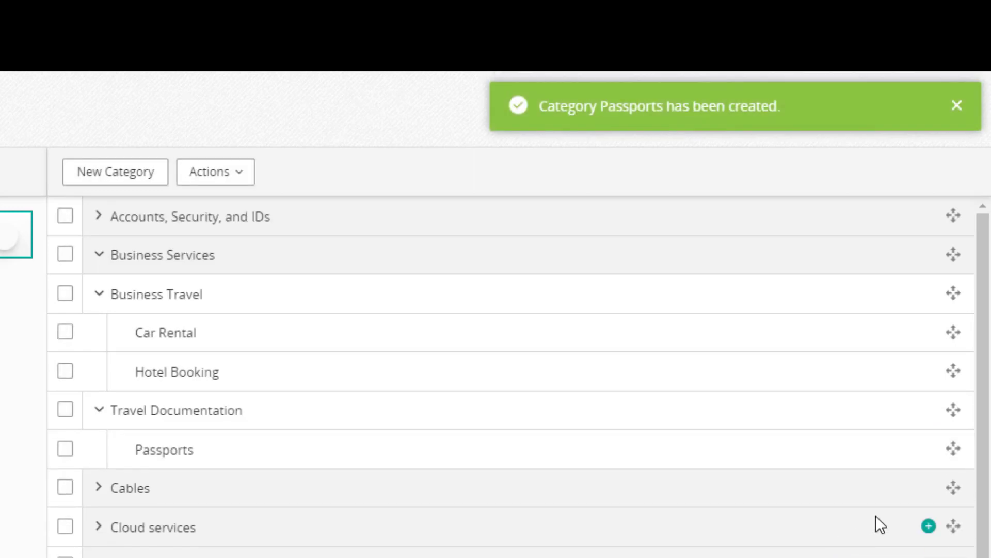
{"action": "left_click", "coordinate": [932, 413]}
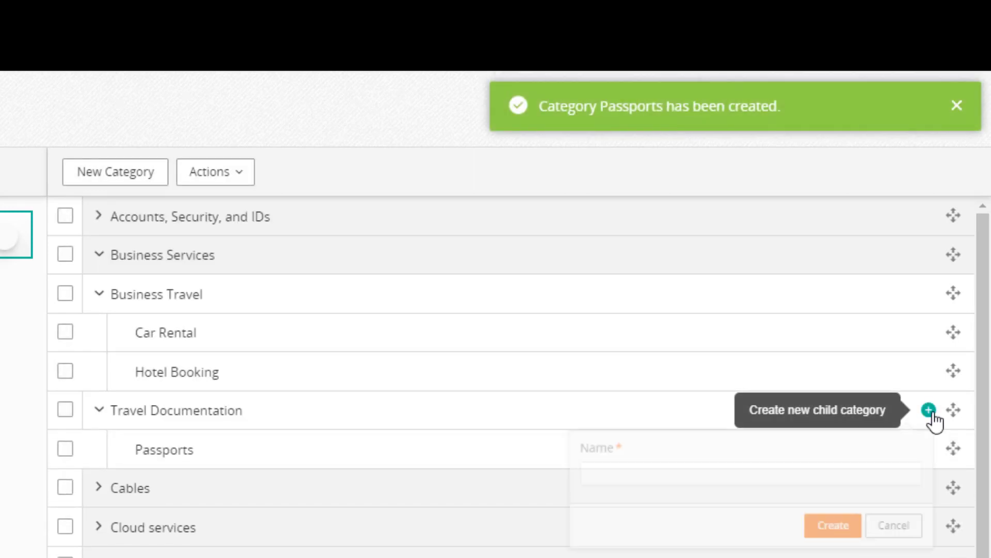
{"action": "type", "text": "Vysas"}
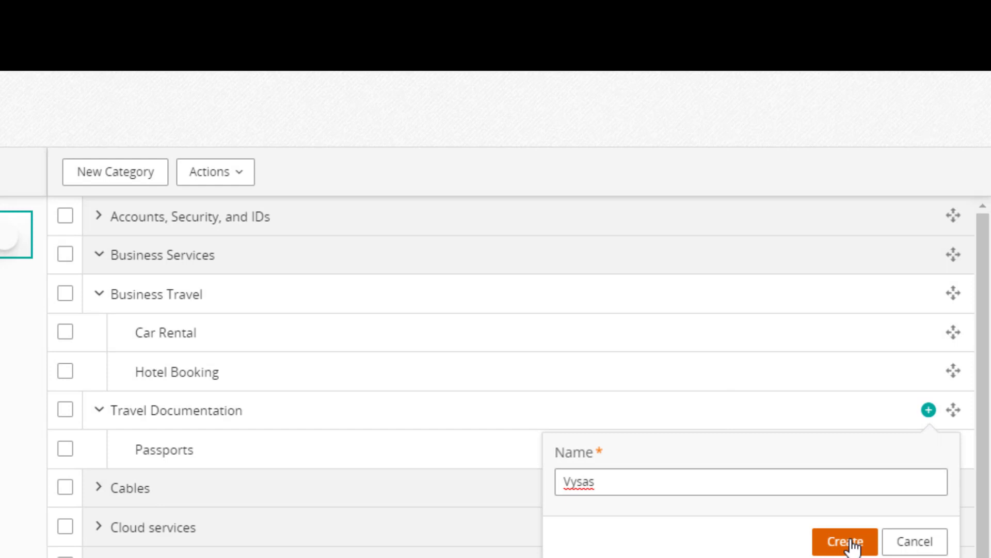
{"action": "left_click", "coordinate": [850, 540]}
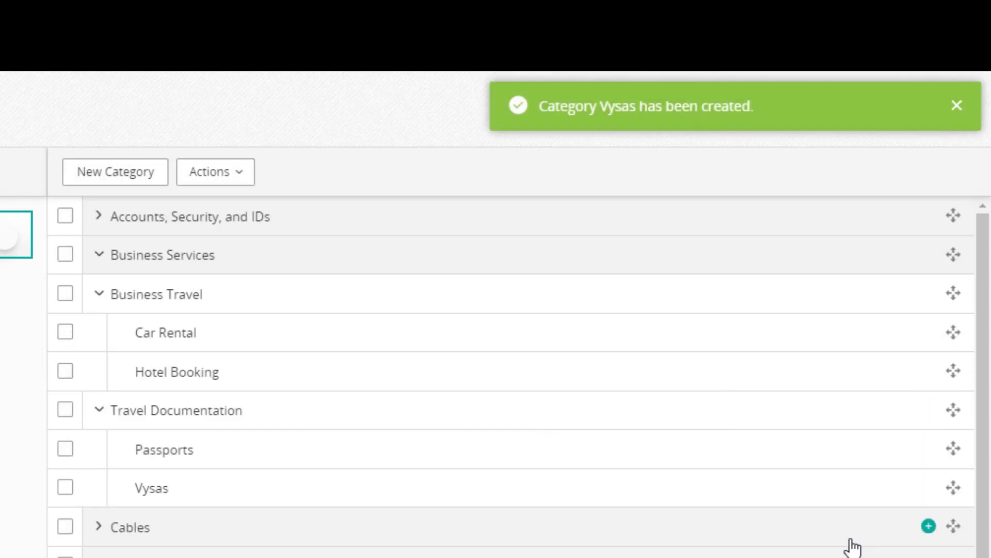
Edit the Vysas category name inline, replacing the 'y' with 'i' to read 'Visas'.
{"action": "left_click", "coordinate": [184, 489]}
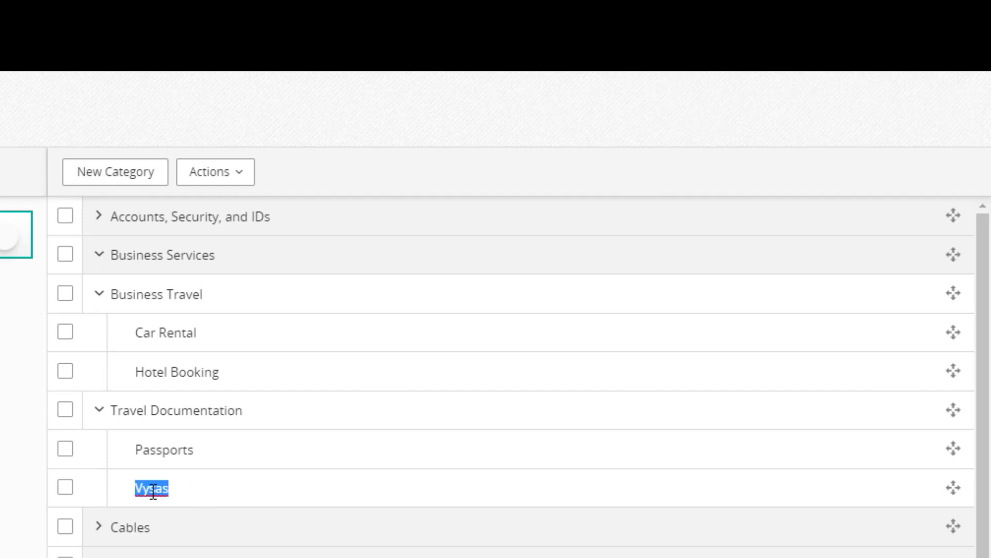
{"action": "left_click", "coordinate": [152, 489]}
{"action": "key", "text": "BackSpace"}
{"action": "type", "text": "i"}
Delete the Travel Documentation category and its children, confirming the permanent deletion.
{"action": "left_click", "coordinate": [65, 410]}
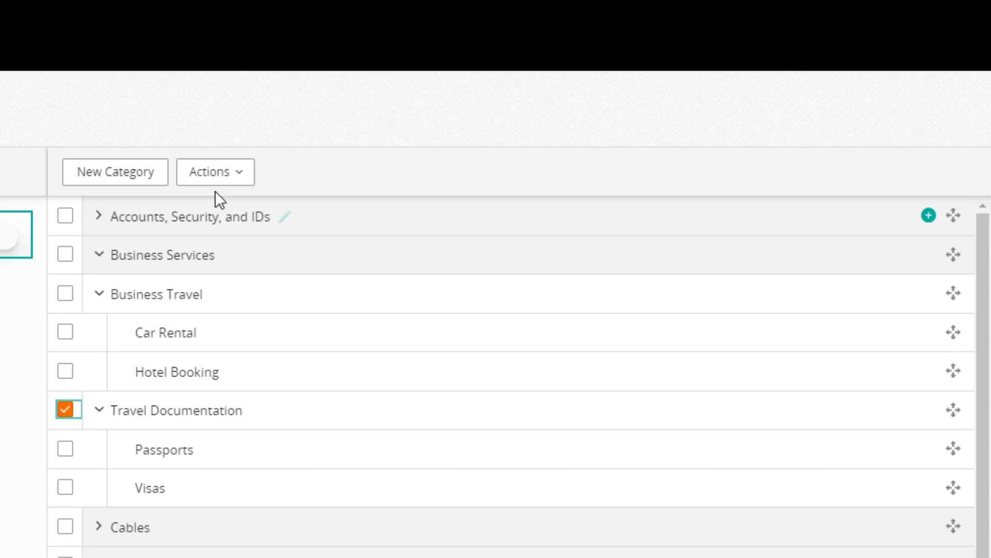
{"action": "left_click", "coordinate": [236, 178]}
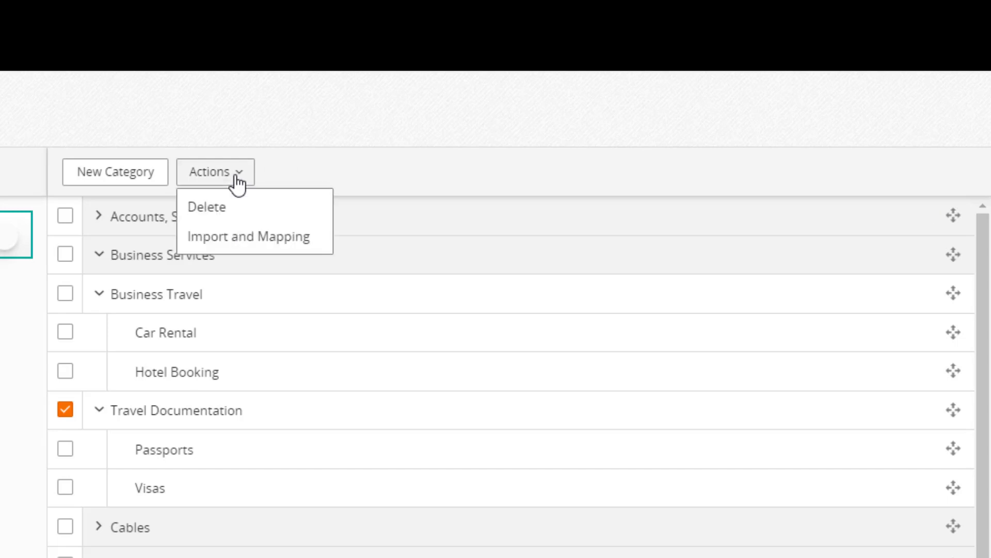
{"action": "left_click", "coordinate": [225, 216]}
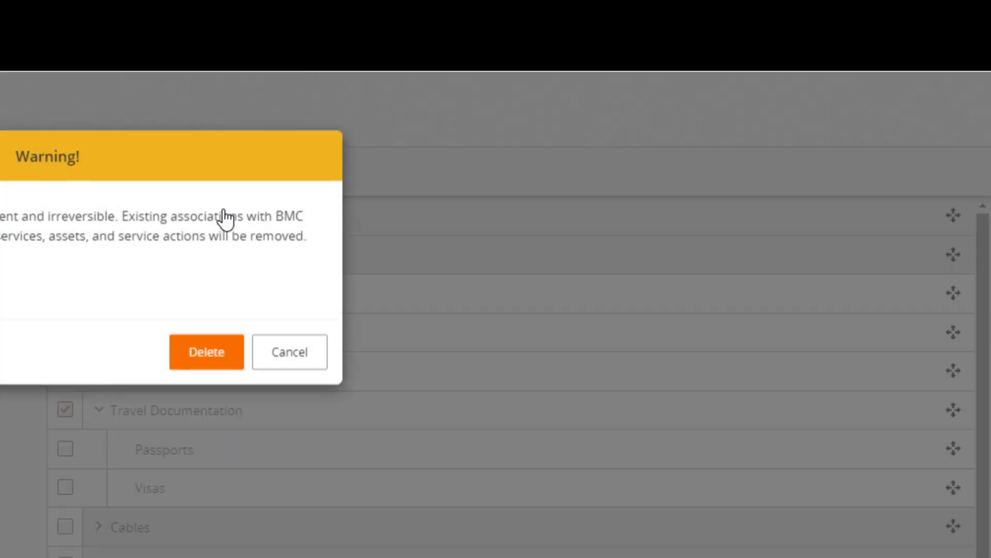
{"action": "left_click", "coordinate": [206, 370]}
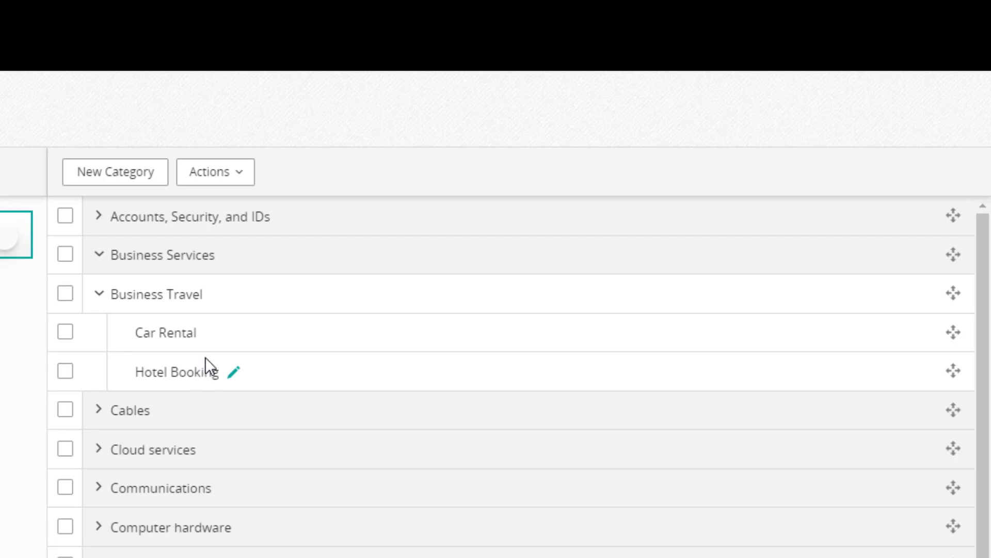
Recreate 'Travel Documentation' as a child category under Business Travel.
{"action": "mouse_move", "coordinate": [827, 305]}
{"action": "left_click", "coordinate": [929, 292]}
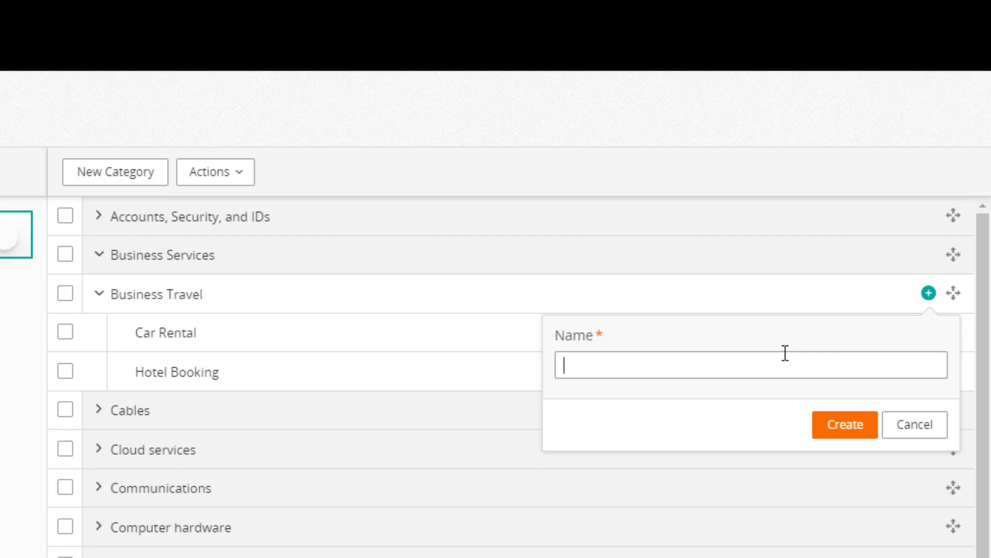
{"action": "type", "text": "Travel Documentation"}
{"action": "left_click", "coordinate": [841, 432]}
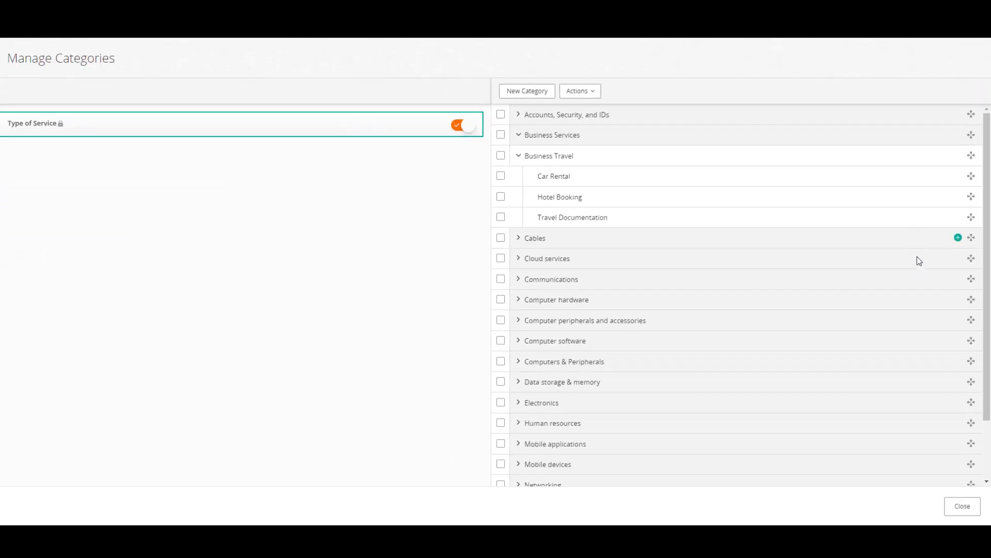
Close the Manage Categories dialog to return to the admin dashboard.
{"action": "left_click", "coordinate": [963, 507]}
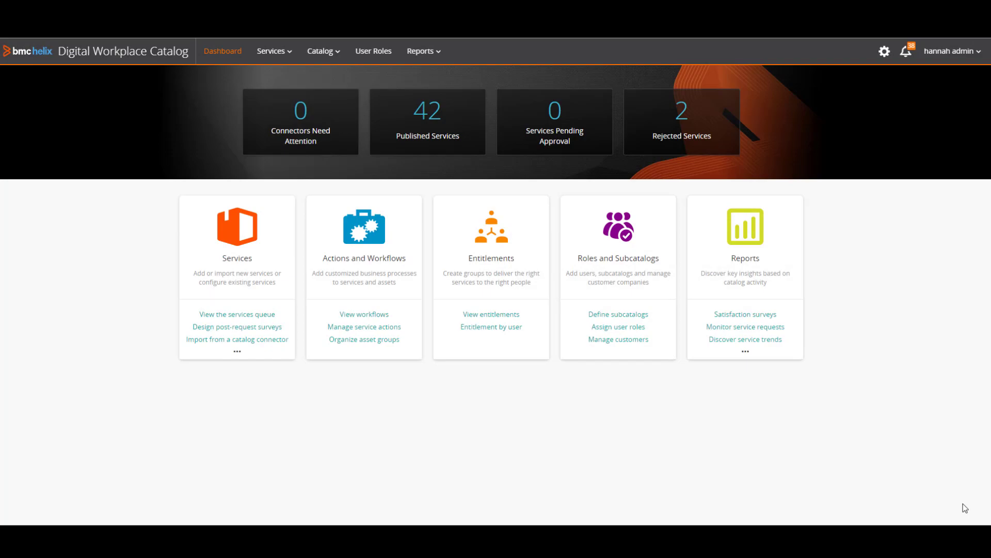